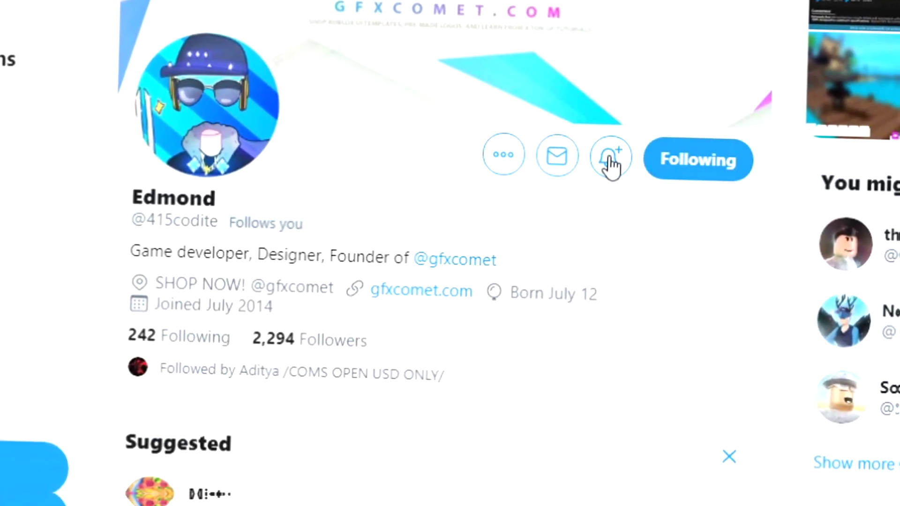
click(612, 160)
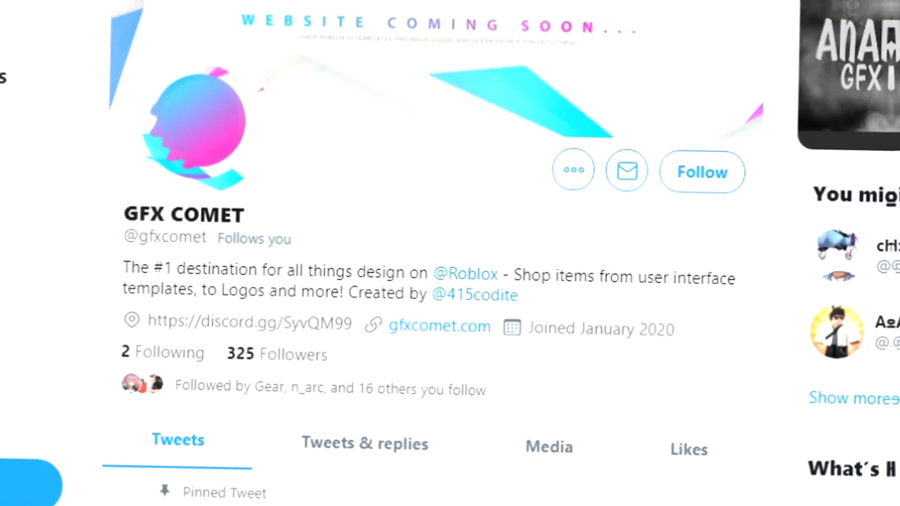
click(710, 176)
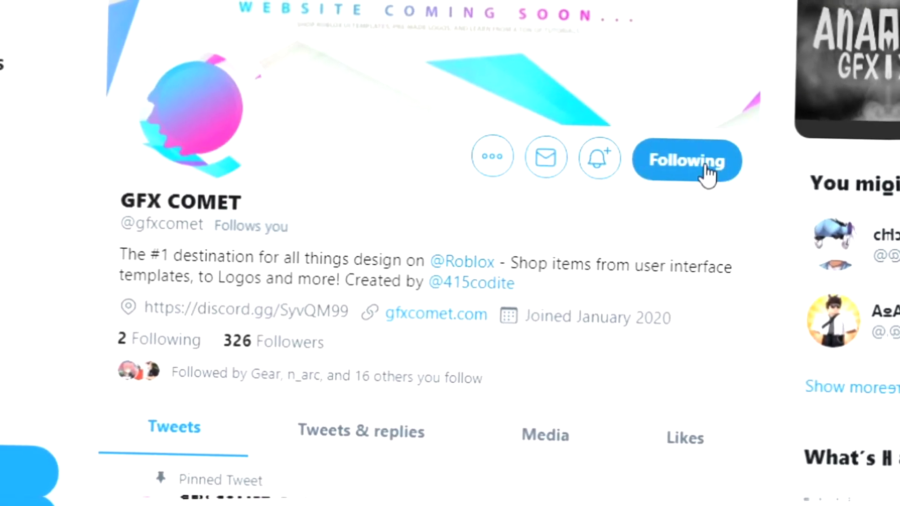
click(600, 167)
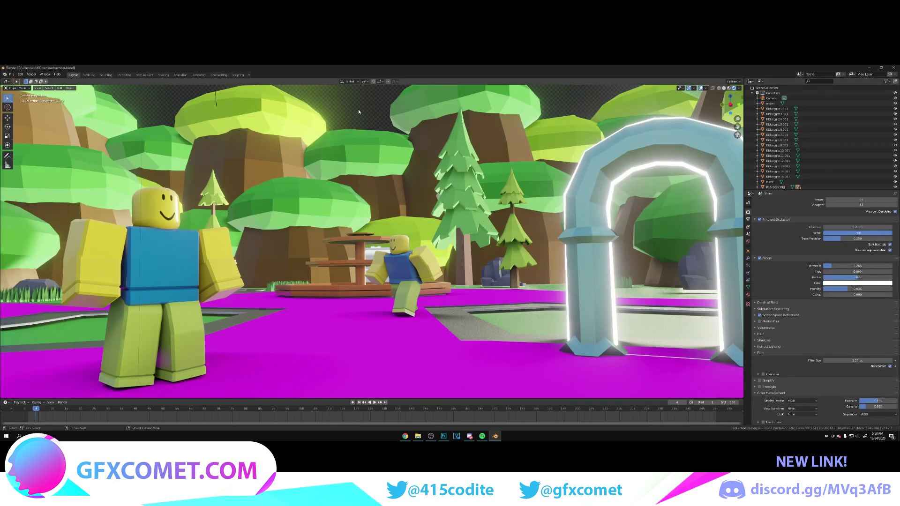
Step: Add a cube mesh to the forest scene and scale it up
key(shift+a)
mouse_move(359, 111)
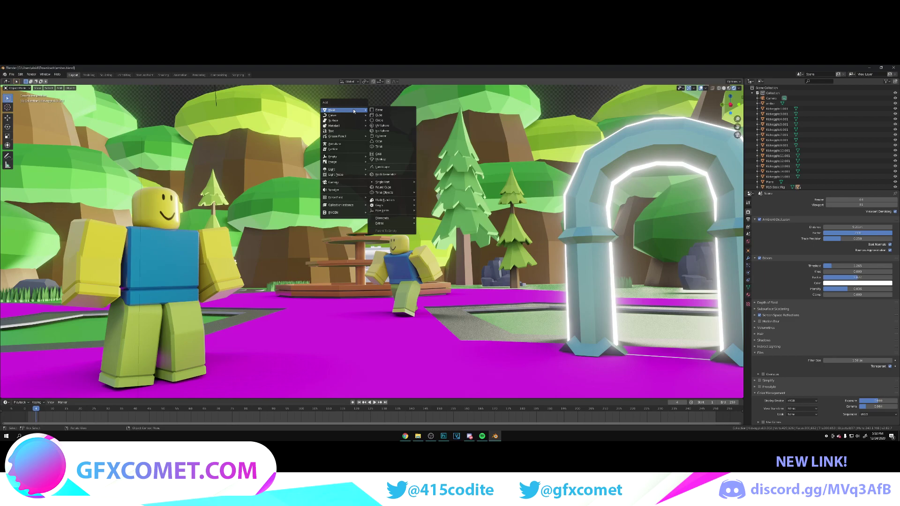
click(379, 115)
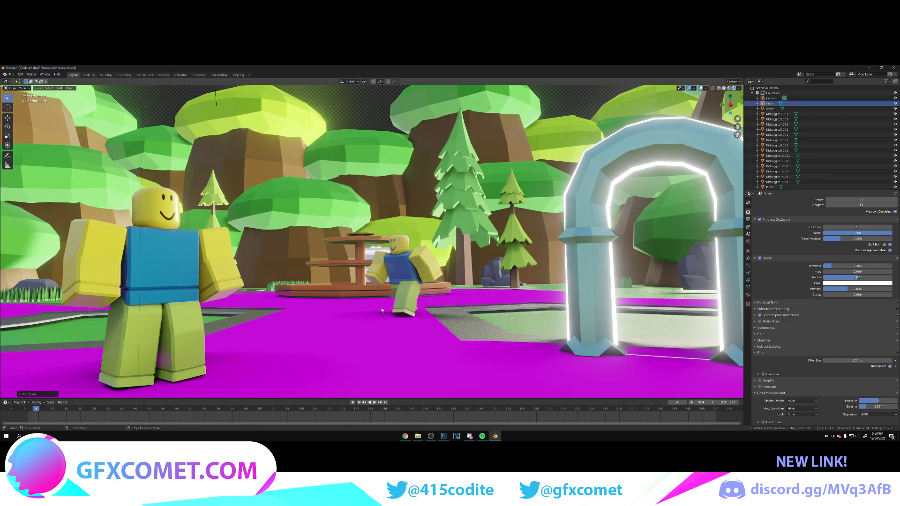
key(s)
click(553, 318)
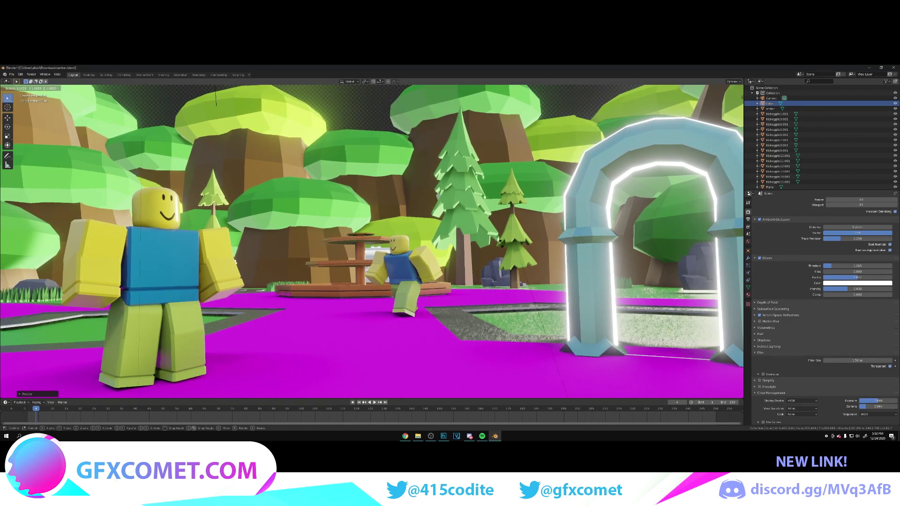
Step: Scale the cube up further until it encloses the whole forest map, finishing in the camera view
key(s)
click(279, 106)
scroll(426, 202, down, 6)
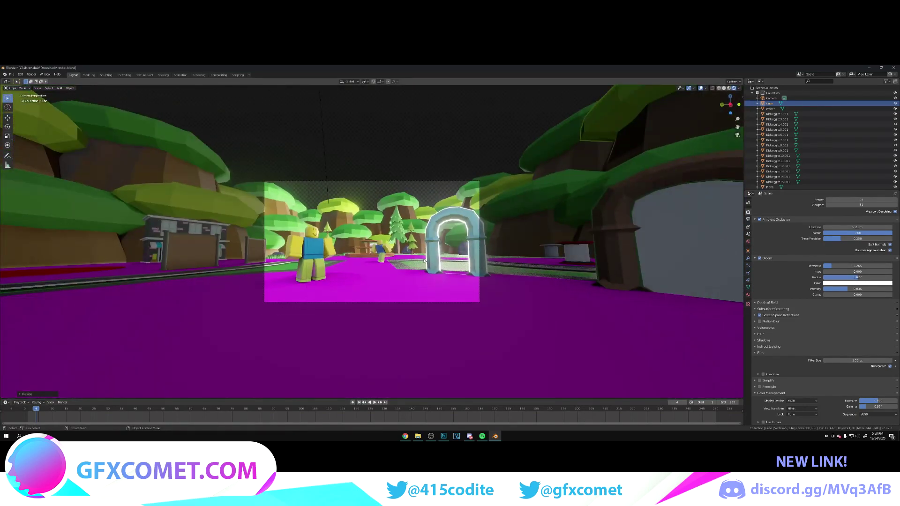
scroll(425, 261, up, 4)
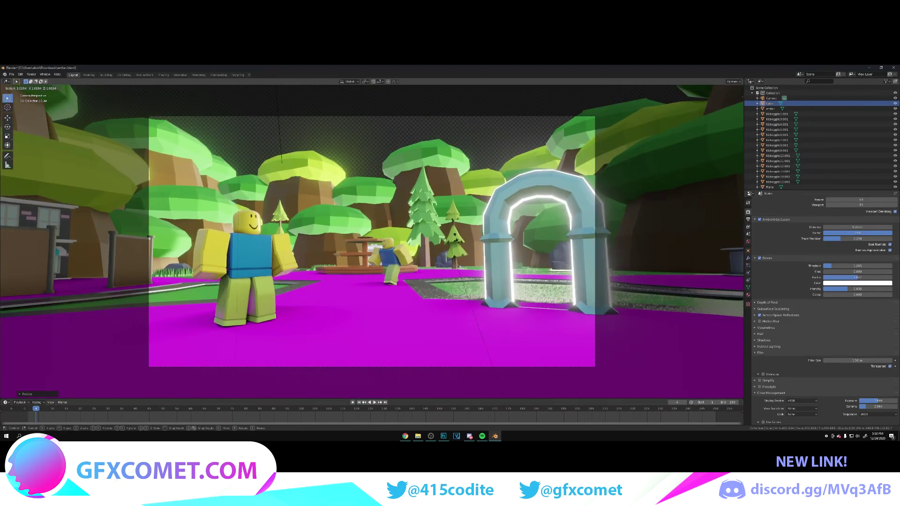
scroll(578, 152, up, 3)
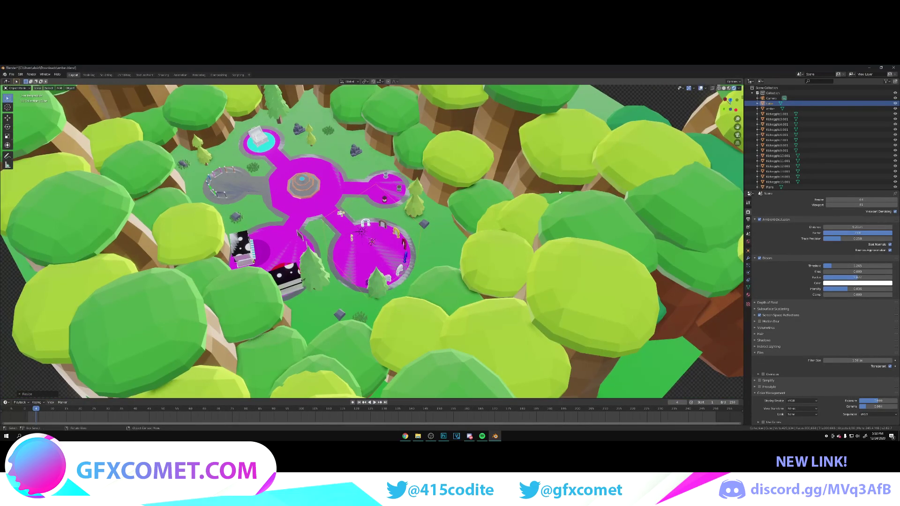
key(s)
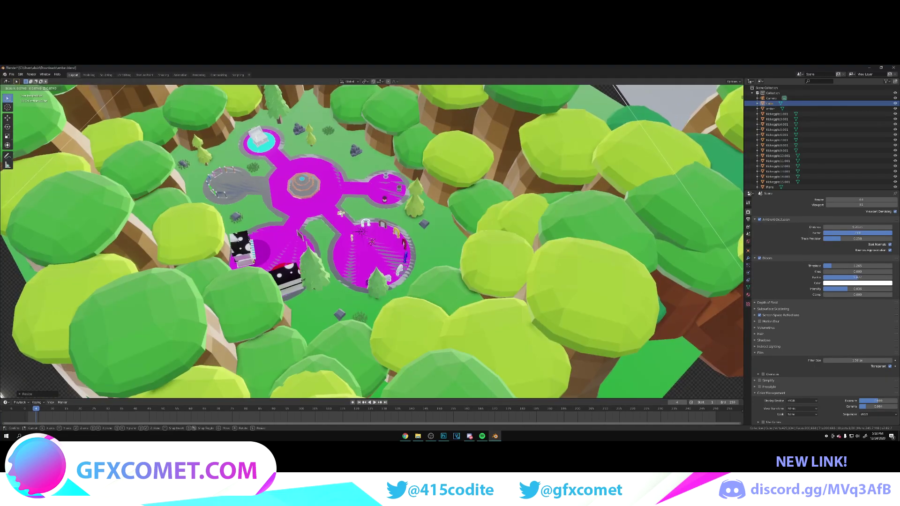
click(19, 169)
key(KP_0)
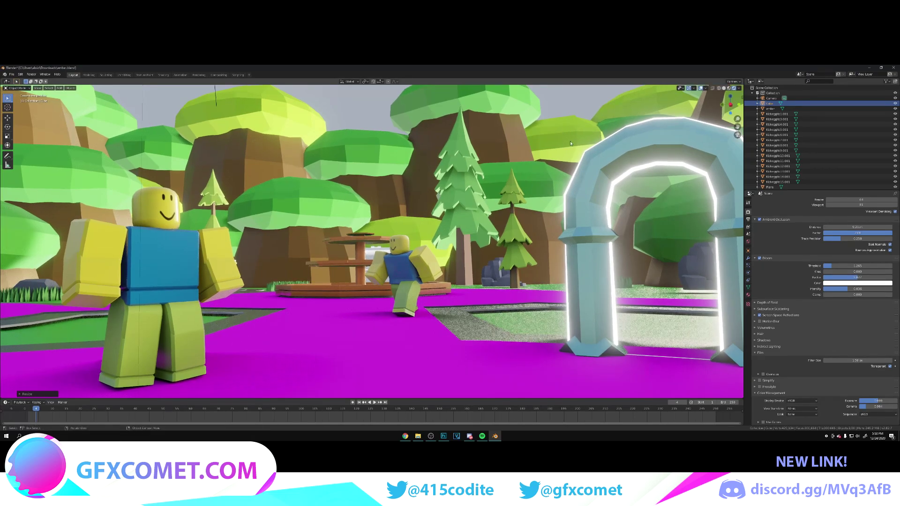
Step: Create a new material on the enclosing cube and clear its surface shader to None
click(749, 295)
click(805, 224)
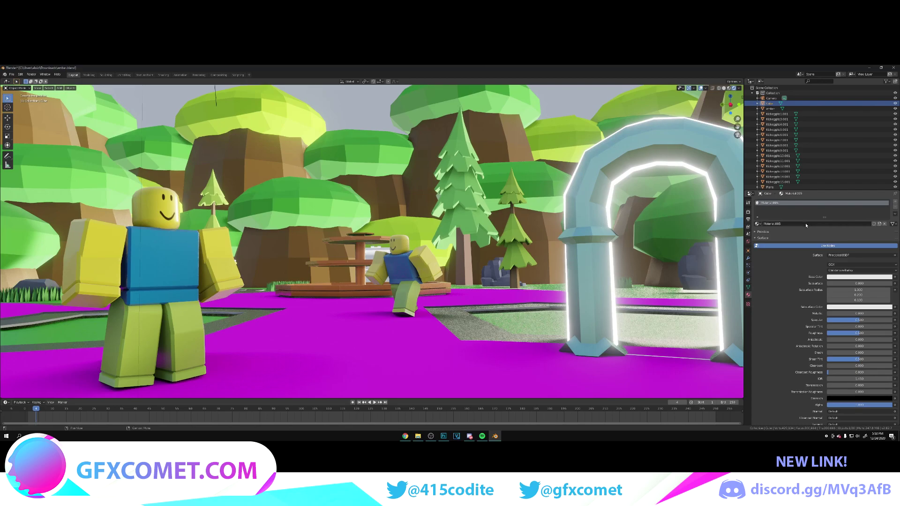
click(894, 257)
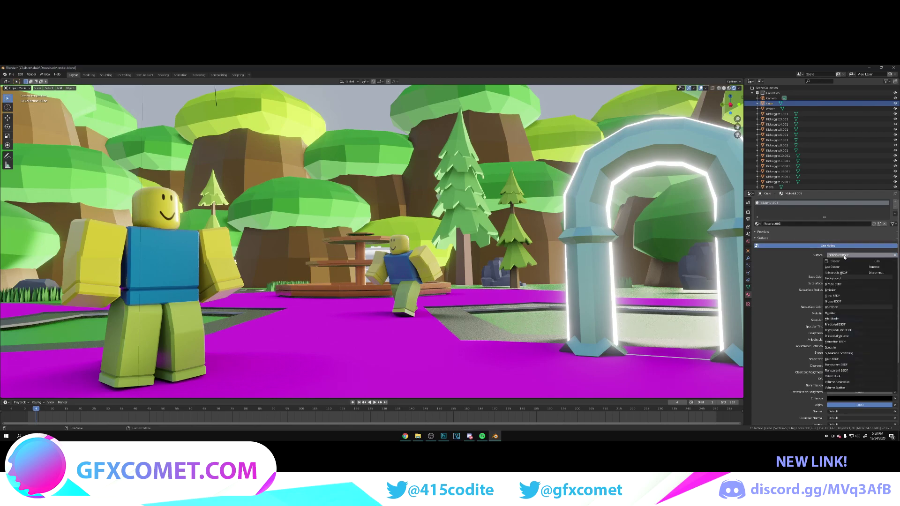
click(875, 270)
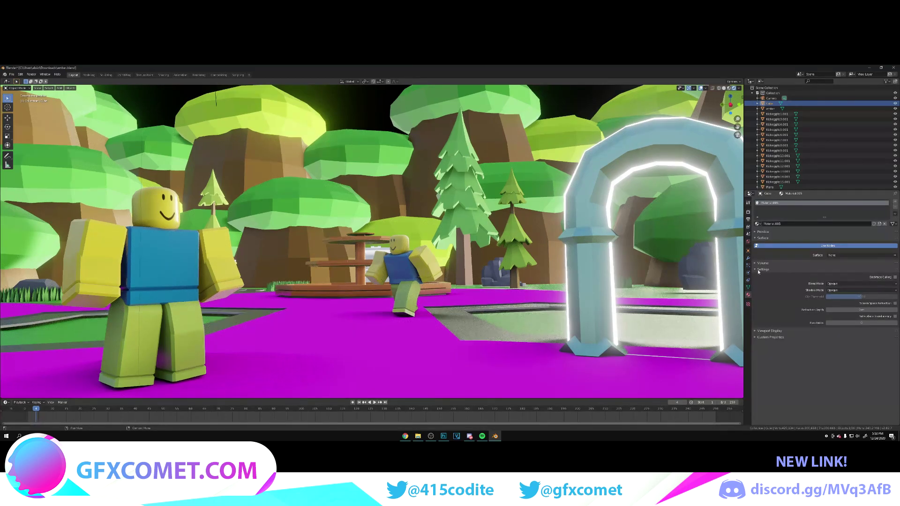
Step: Assign a Principled Volume shader to the cube material's volume and lower its density to a thin haze
click(763, 270)
click(763, 264)
click(856, 271)
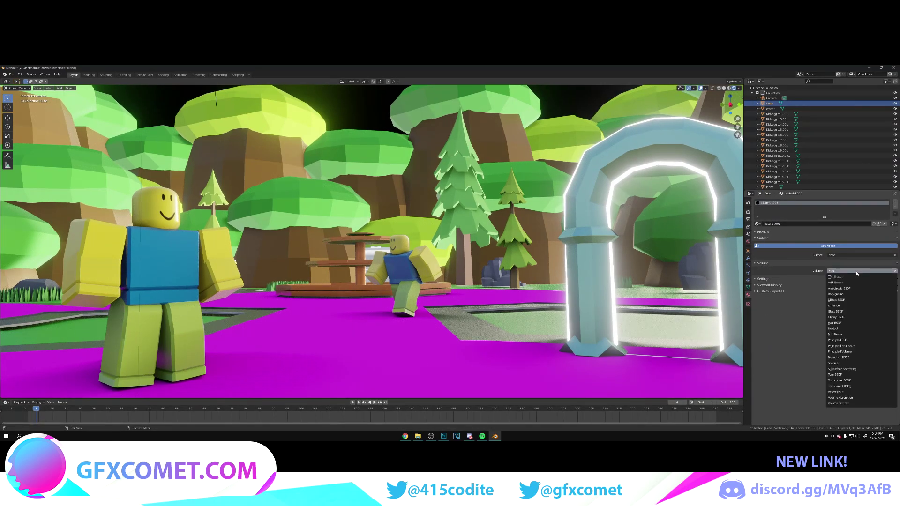
click(840, 352)
click(857, 294)
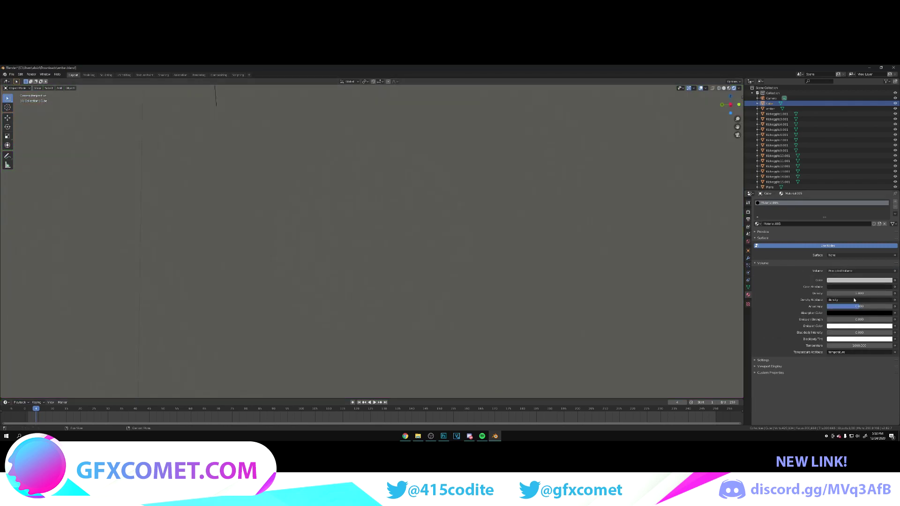
key(BackSpace)
key(Return)
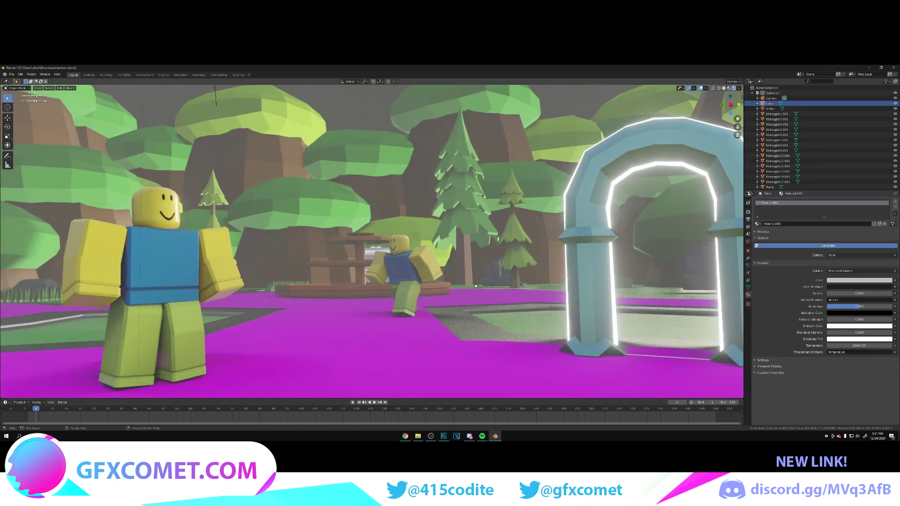
Step: Add a sun light to the scene and raise it along the Z axis
key(shift+a)
mouse_move(439, 323)
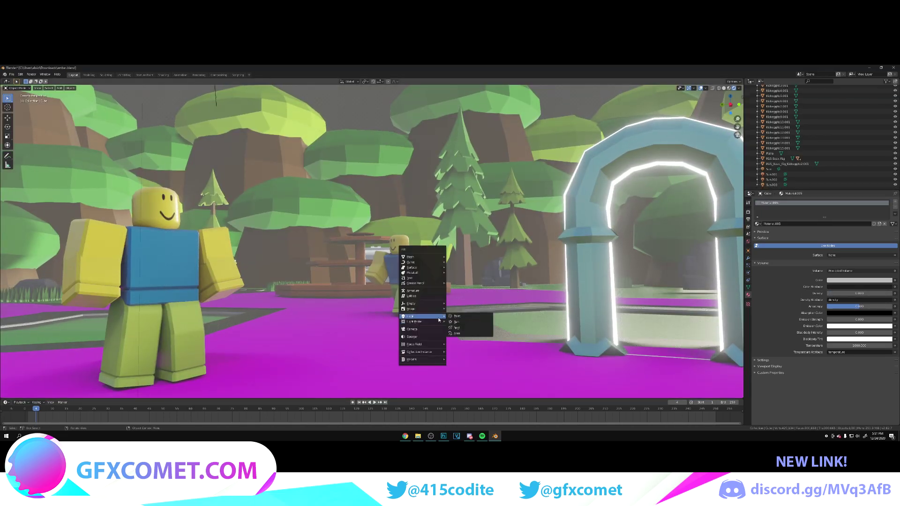
click(466, 324)
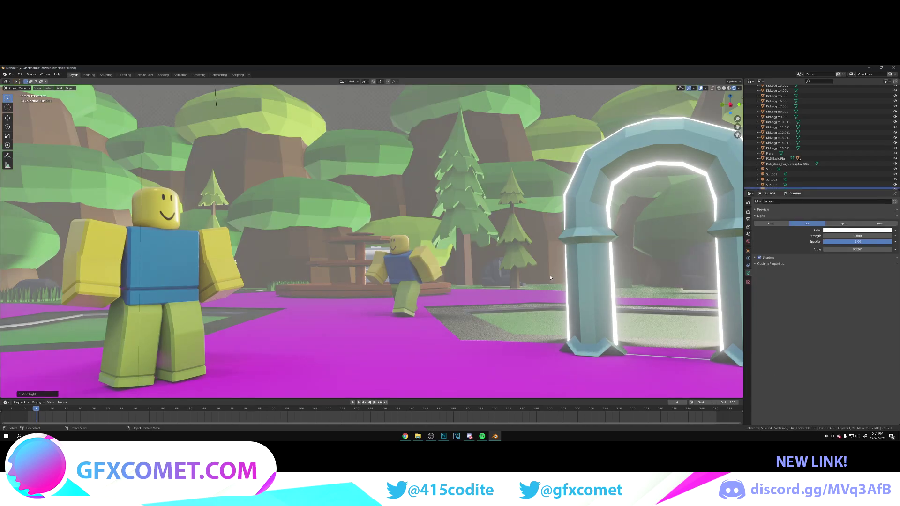
key(KP_Decimal)
key(g)
key(z)
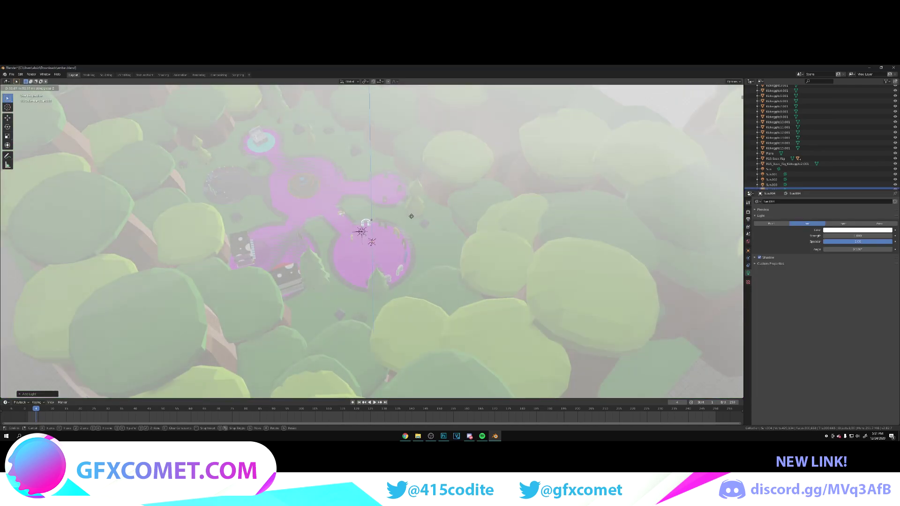
click(411, 225)
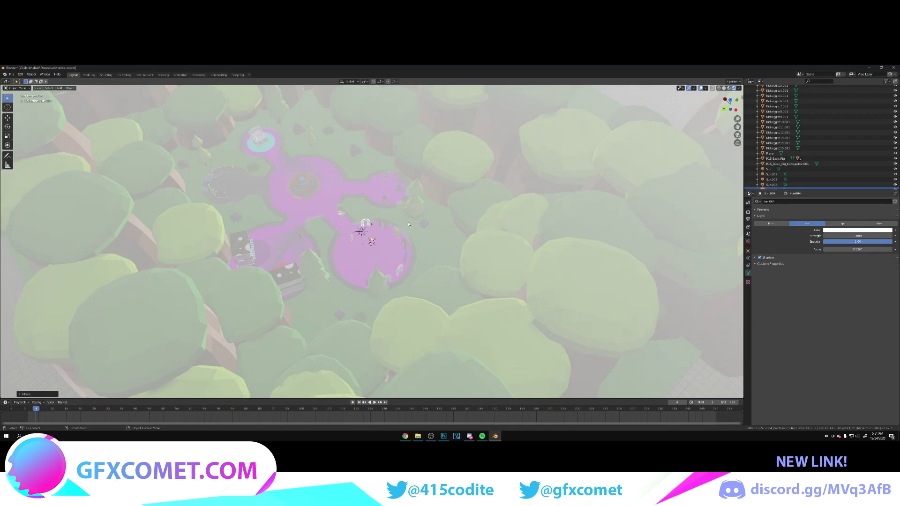
Step: Move the new sun light along the Y axis to beyond the portals, finishing in the camera view
key(KP_0)
key(KP_0)
key(g)
key(y)
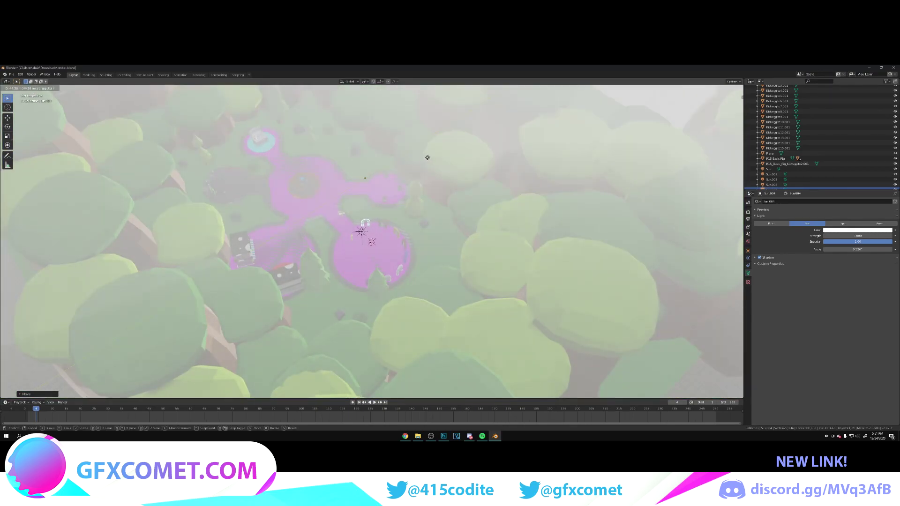
click(430, 156)
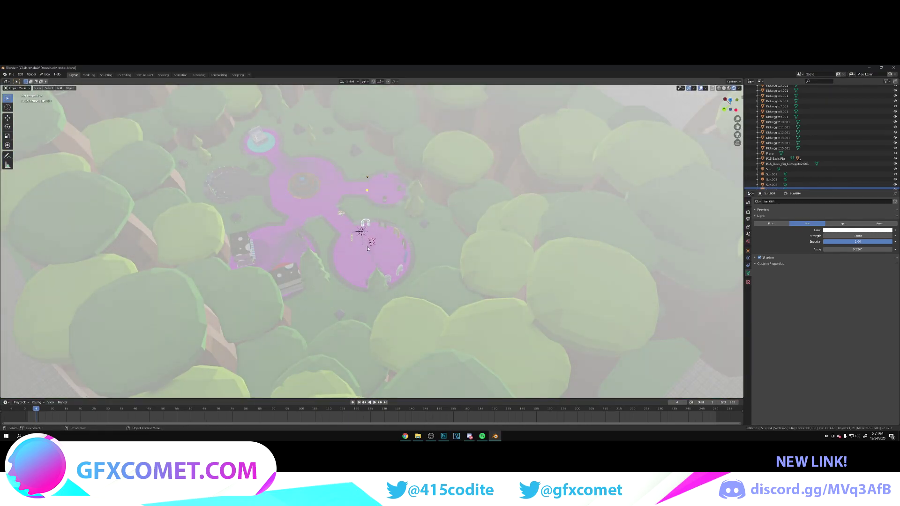
key(KP_0)
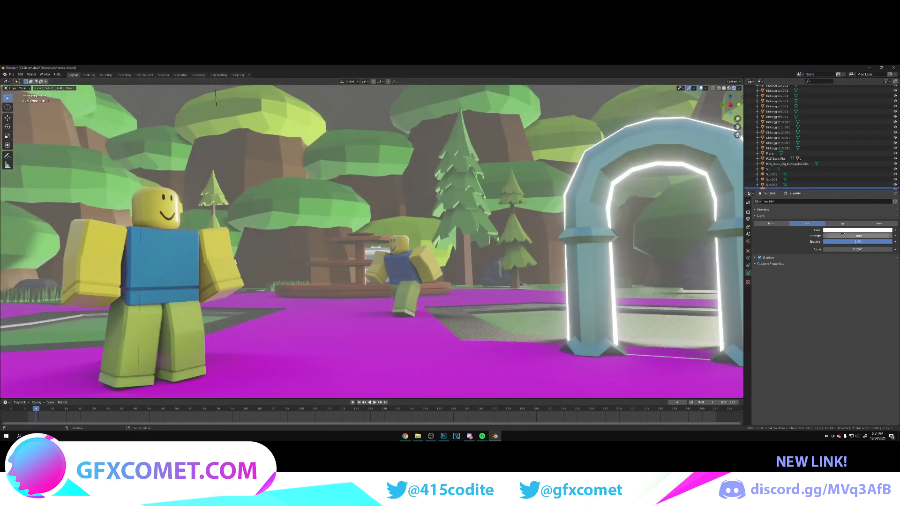
Step: Increase the strength of the new sun light
drag(842, 235, 858, 236)
click(857, 236)
text(.5)
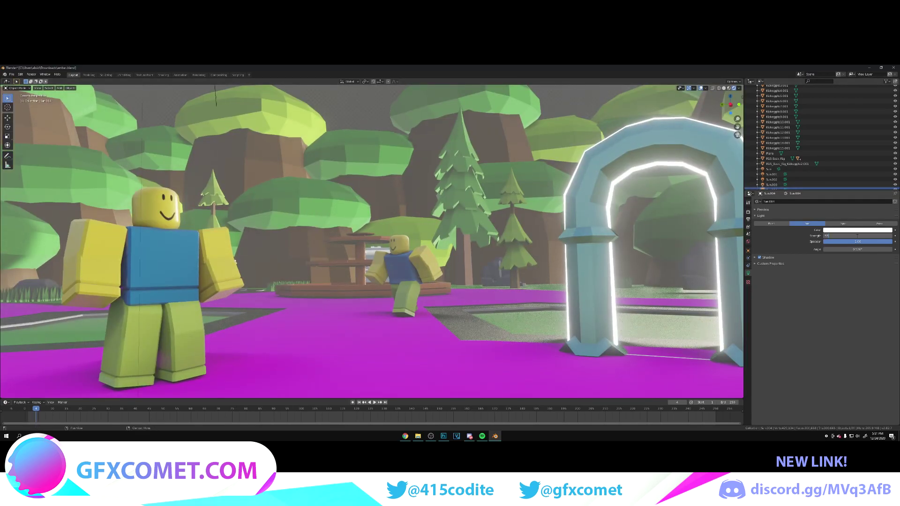
key(Return)
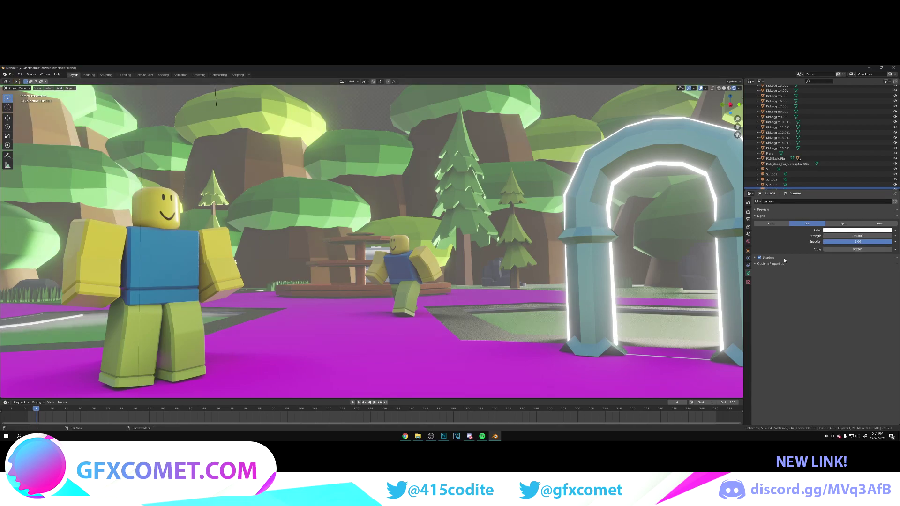
Step: Expand the Volumetrics render settings and compare the scene with Volumetric Lighting off and on
click(748, 212)
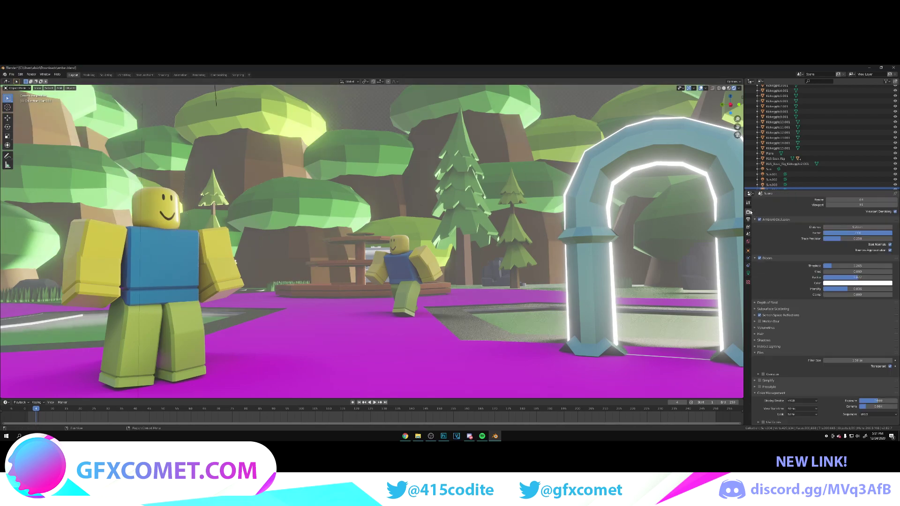
click(768, 328)
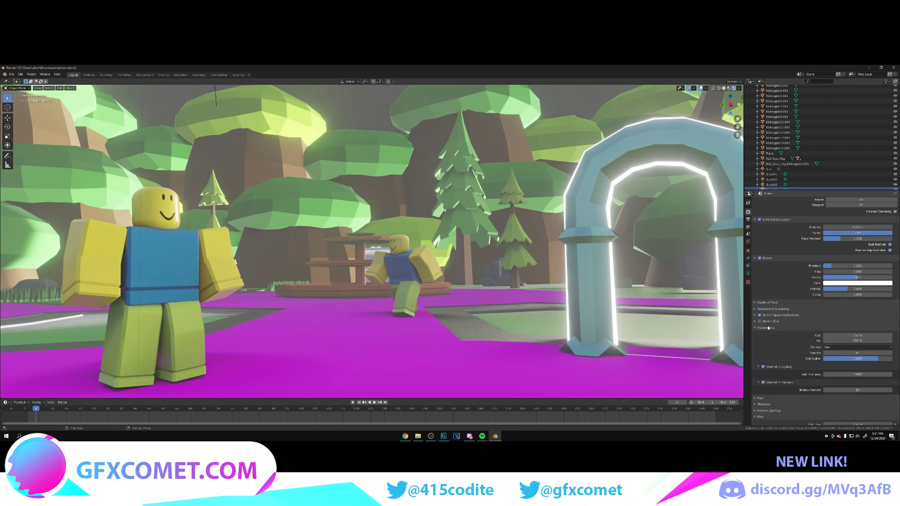
click(764, 368)
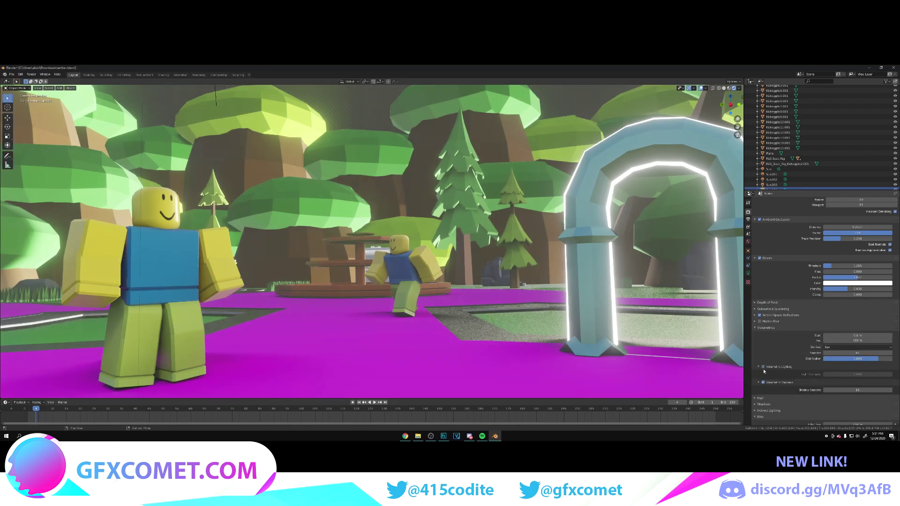
click(763, 368)
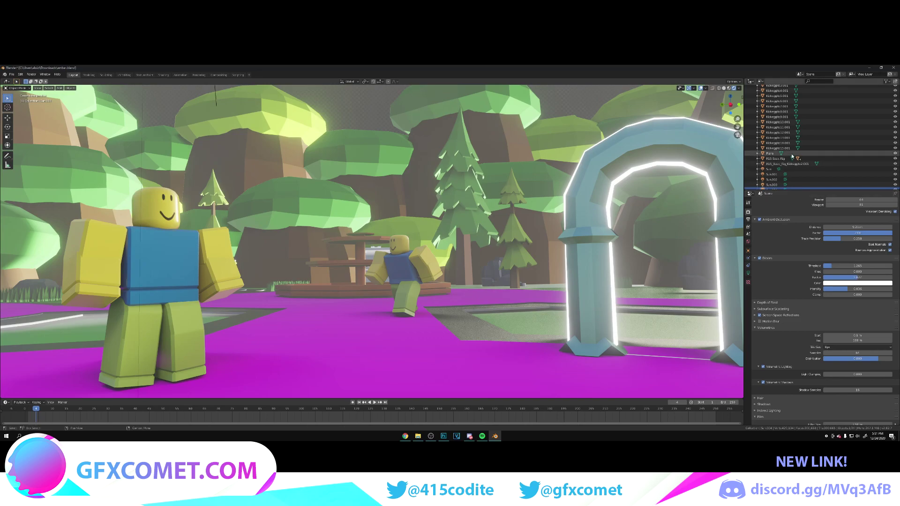
Step: Fly in over the map and move the new sun light toward the rocks behind the small round plaza
scroll(792, 155, down, 1)
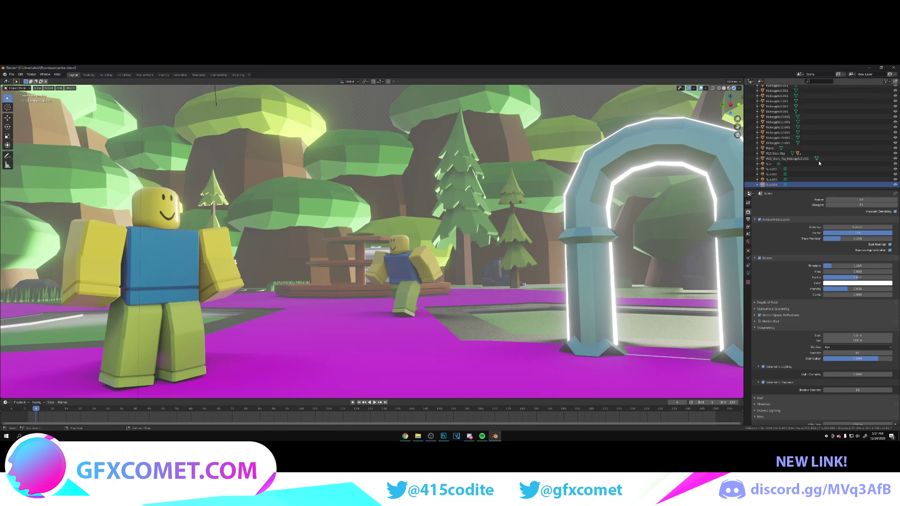
click(749, 273)
middle_drag(531, 218, 578, 279)
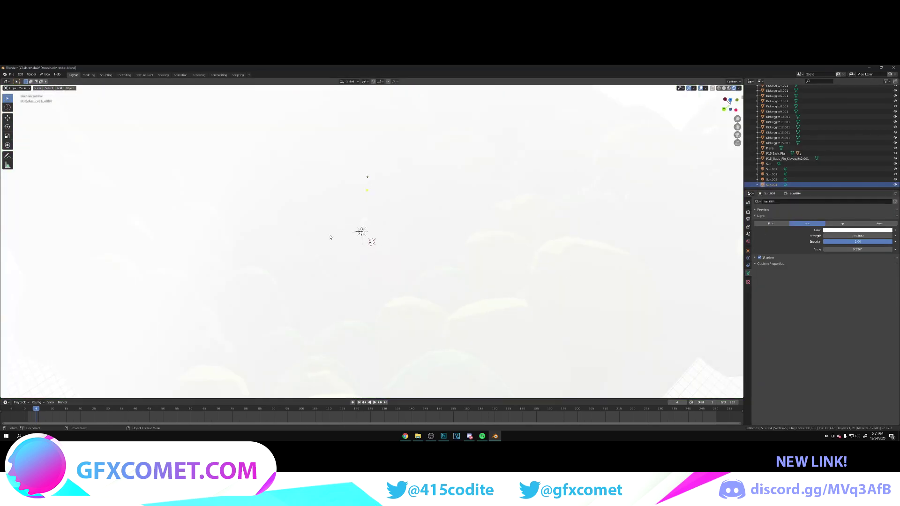
scroll(330, 237, up, 4)
key(shift+grave)
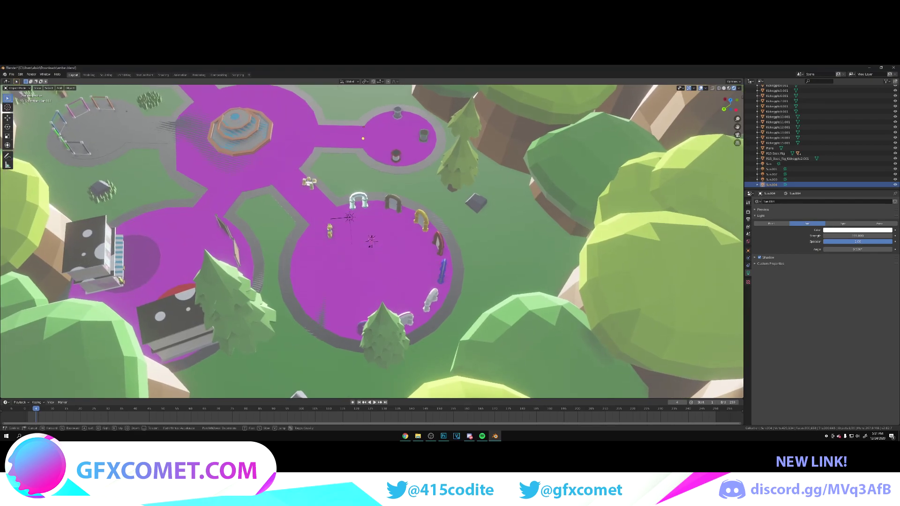
key(w)
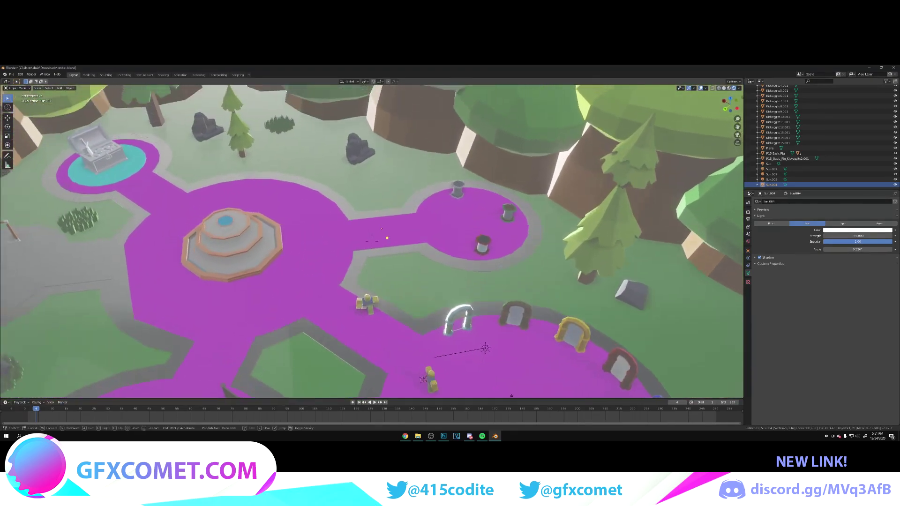
click(372, 241)
key(g)
click(392, 183)
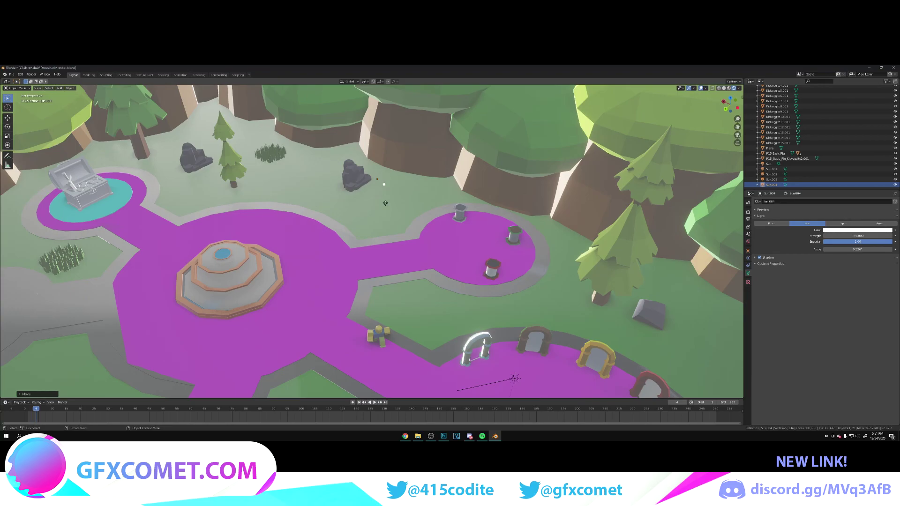
Step: Move the new sun light away from the rocks, over the path between the tiered fountain and the portal plaza
key(shift+grave)
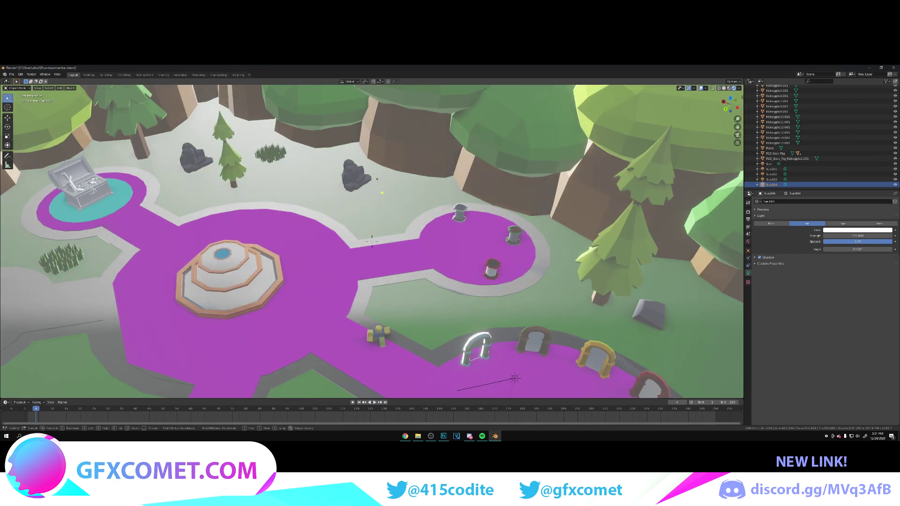
key(w)
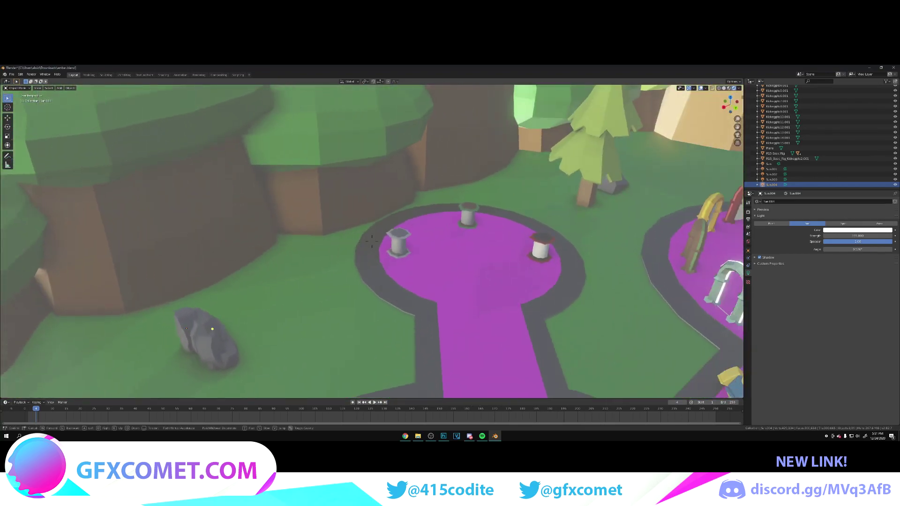
key(s)
click(372, 242)
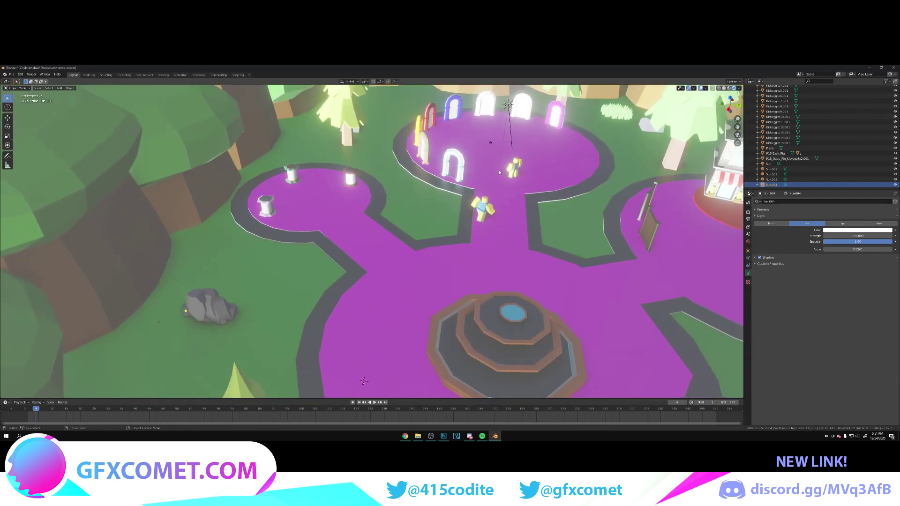
key(g)
click(393, 263)
key(g)
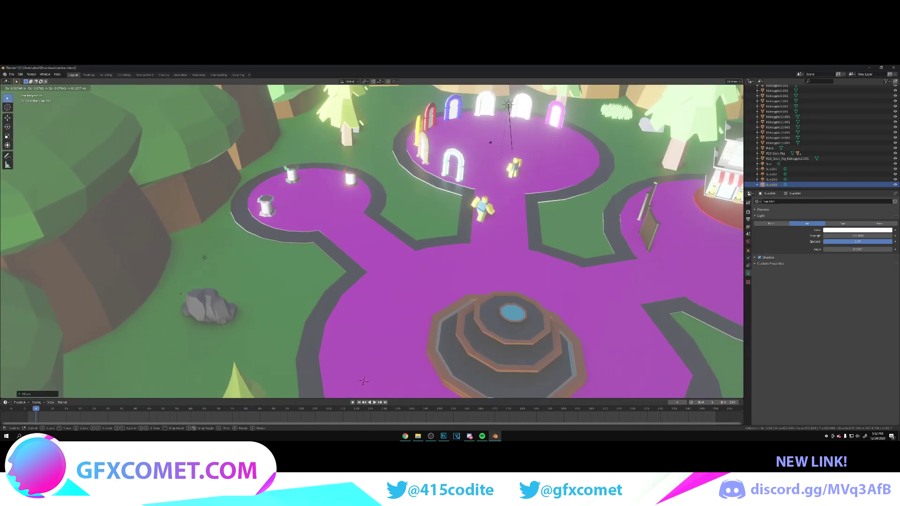
key(y)
key(z)
click(466, 187)
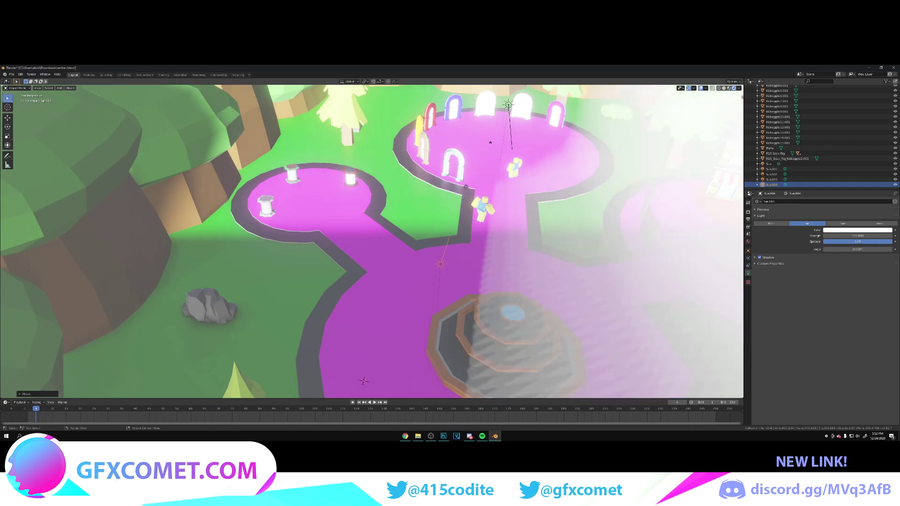
key(ctrl+z)
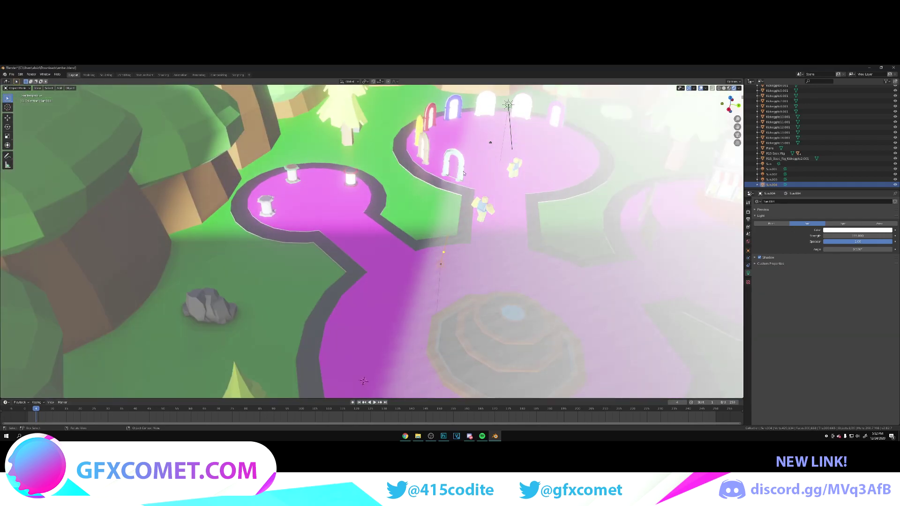
Step: Reposition the new sun light near the portal plaza and check the lighting through the scene camera
key(KP_0)
middle_drag(463, 174, 378, 268)
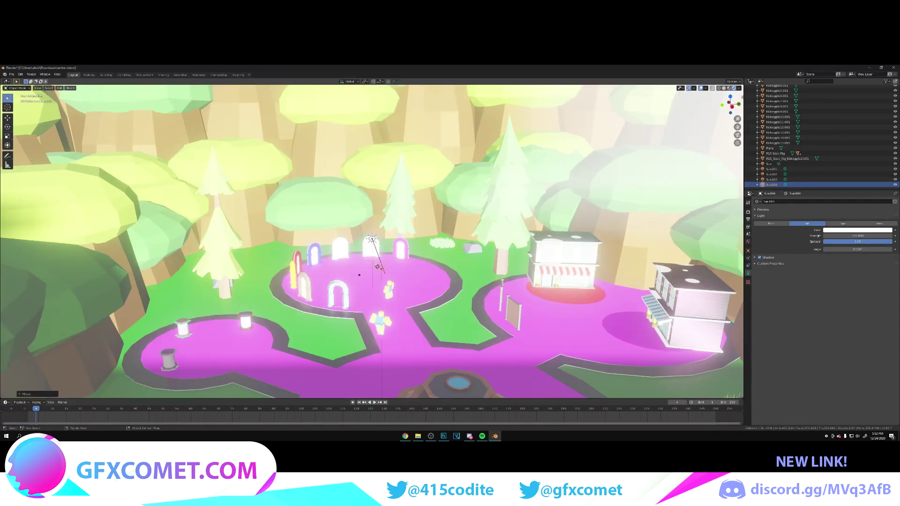
key(g)
key(KP_0)
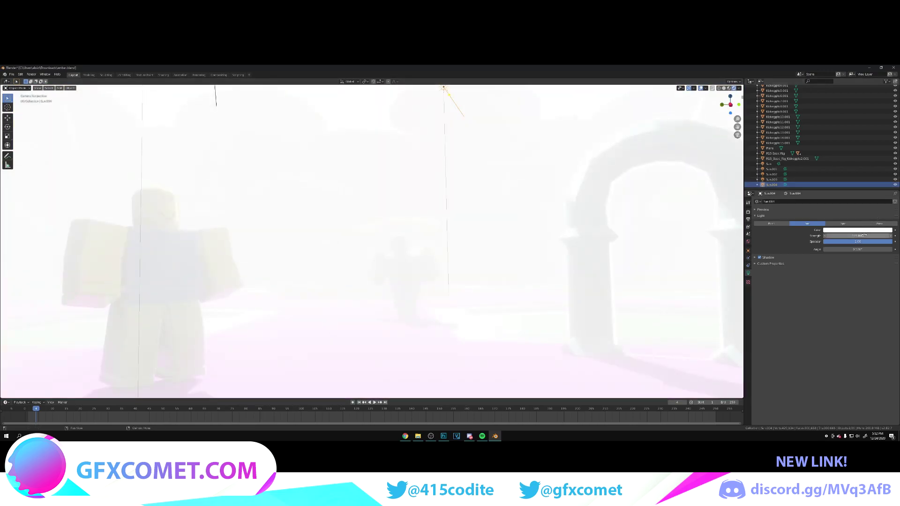
Step: Lower the strength of the new sun light until the characters and trees show through the white haze
drag(858, 236, 841, 236)
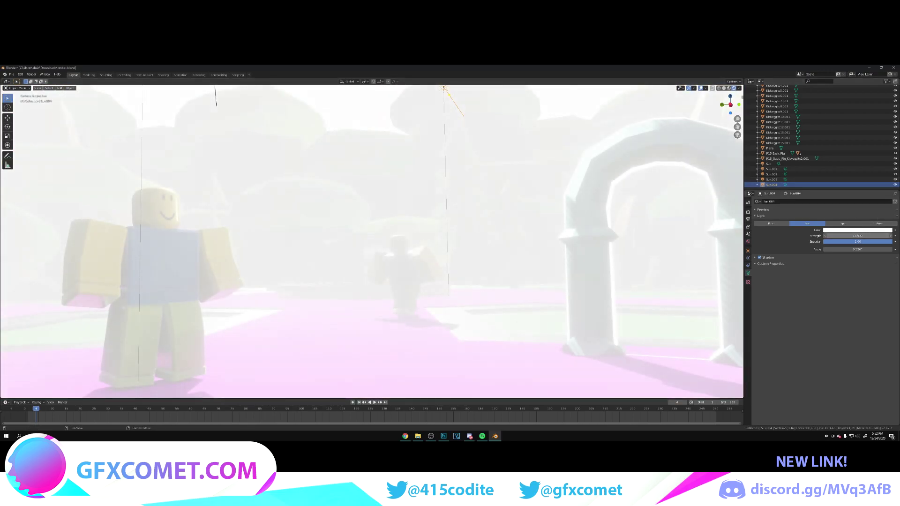
drag(857, 236, 832, 236)
click(872, 235)
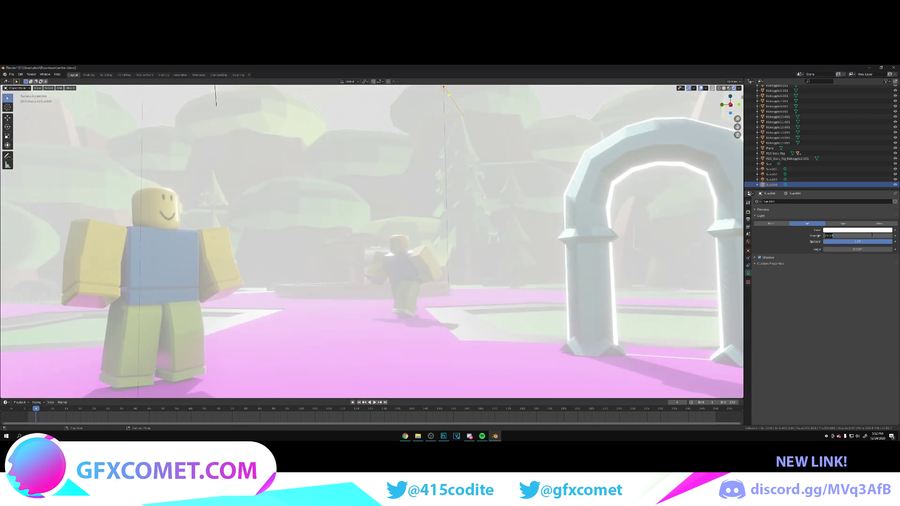
key(Return)
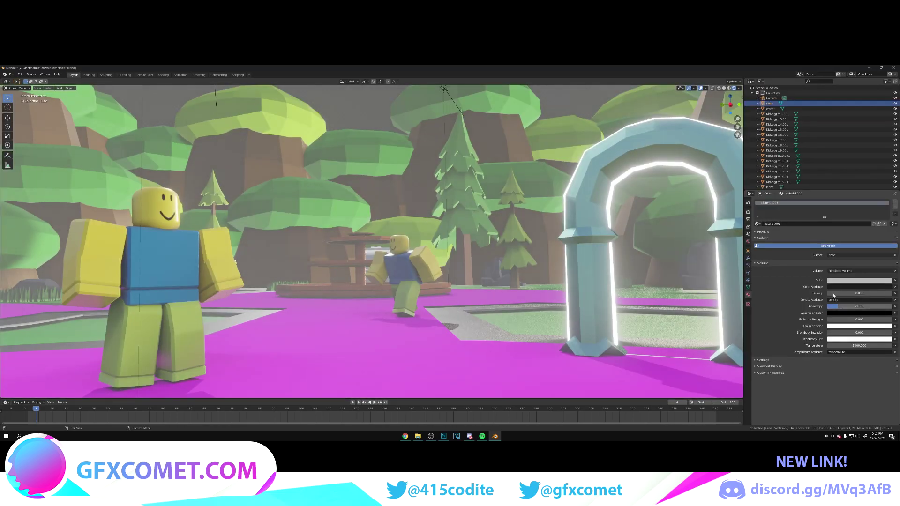
Step: Darken the volume color of the fog cube's material to a near-black grey
click(840, 282)
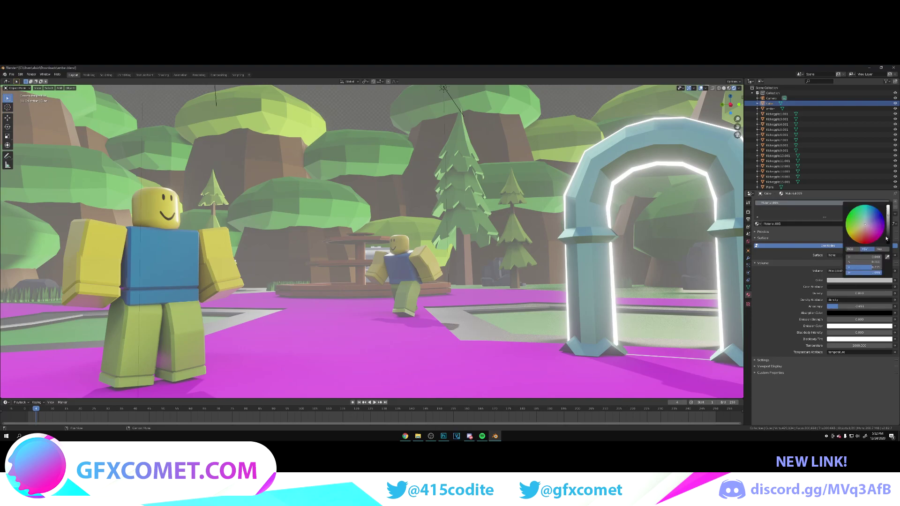
drag(887, 239, 887, 237)
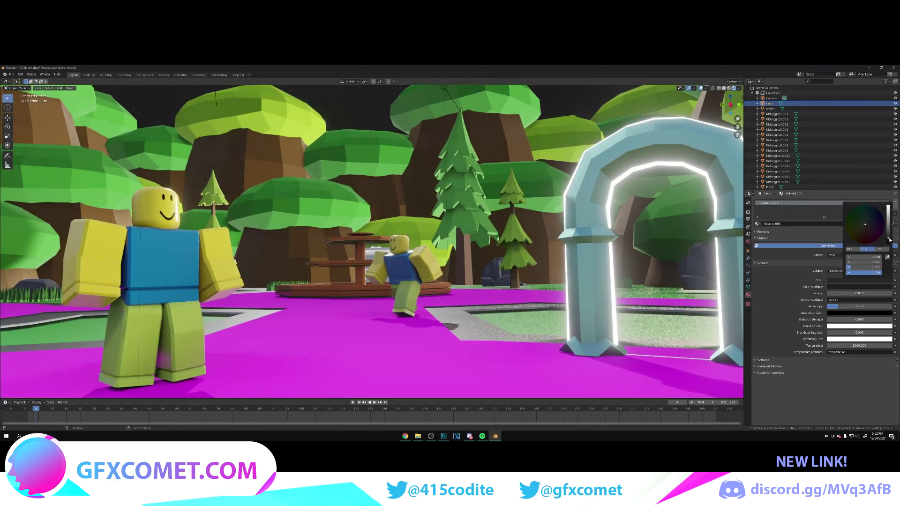
Step: Set the fog cube's volume density to 0.03 and raise its anisotropy
mouse_move(852, 294)
mouse_down()
mouse_move(871, 293)
mouse_move(843, 293)
mouse_move(861, 293)
mouse_up()
click(860, 293)
key(BackSpace)
key(BackSpace)
key(BackSpace)
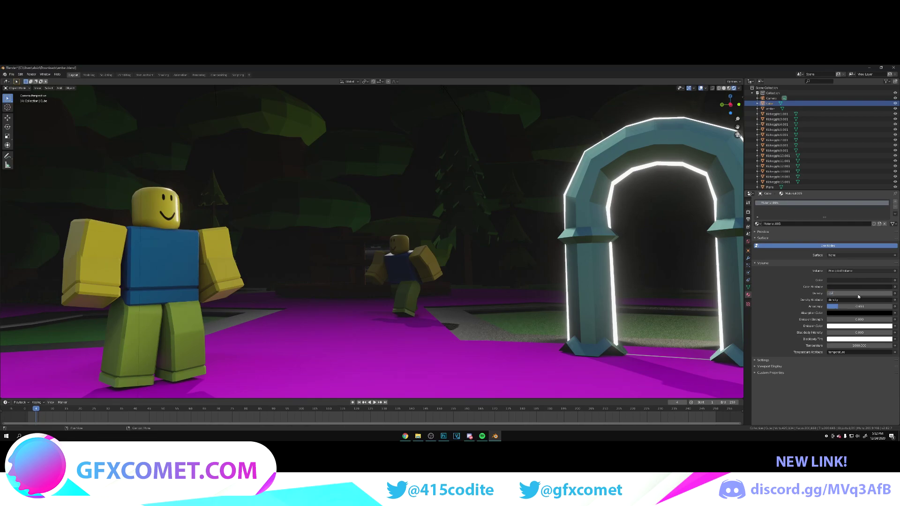
text(0)
key(Return)
click(858, 294)
text(.0)
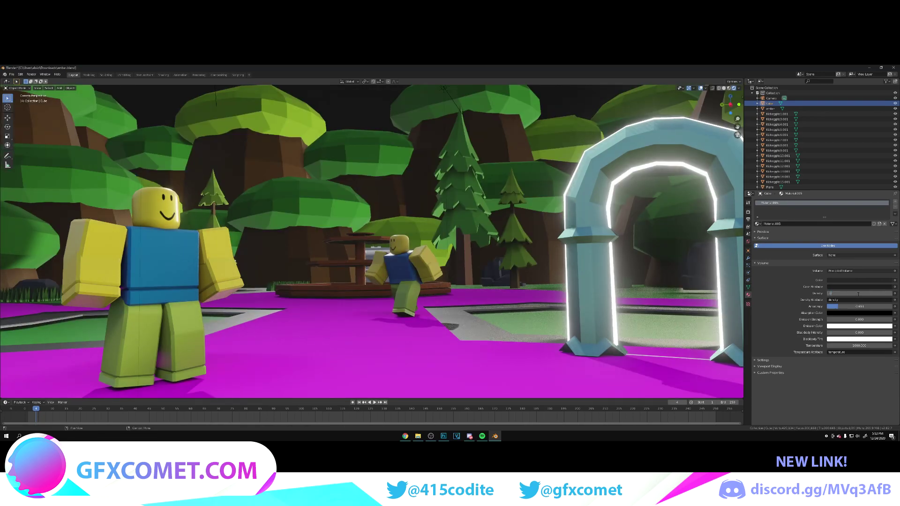
text(.03)
key(Return)
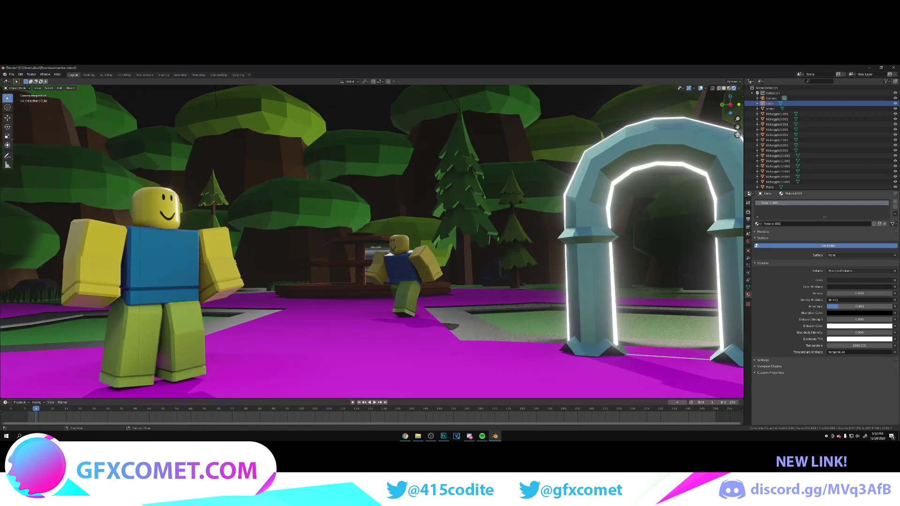
mouse_move(881, 307)
mouse_down()
mouse_move(865, 306)
mouse_move(874, 306)
mouse_up()
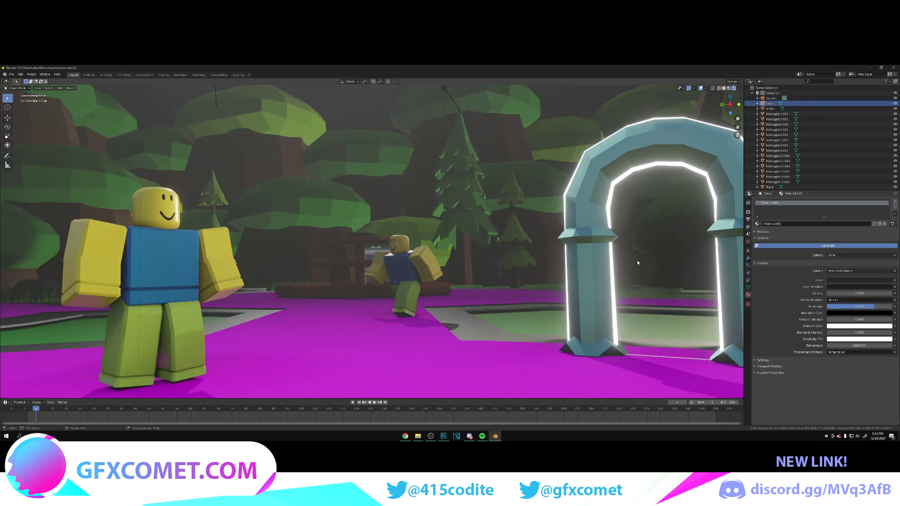